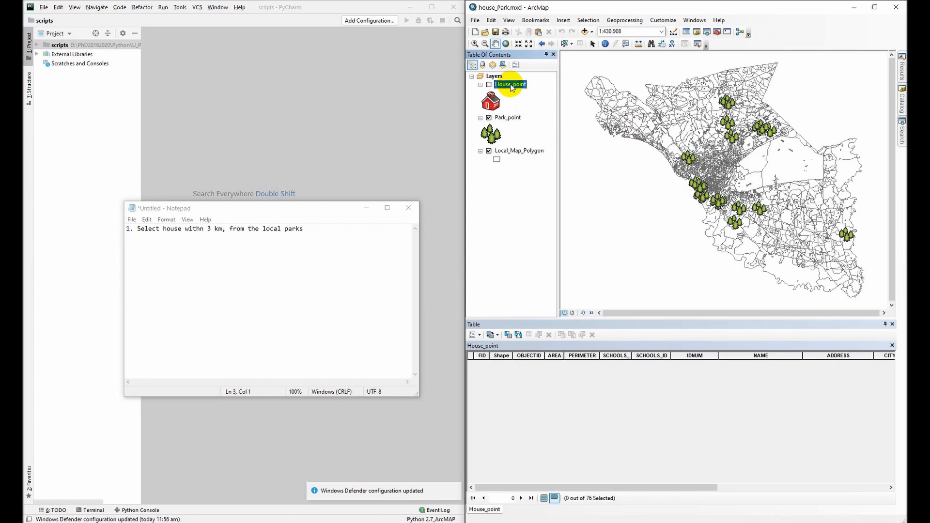
- Toggle the visibility of the House_point, Park_point and Local_Map_Polygon layers to examine what each contributes to the map
key("space")
key("space")
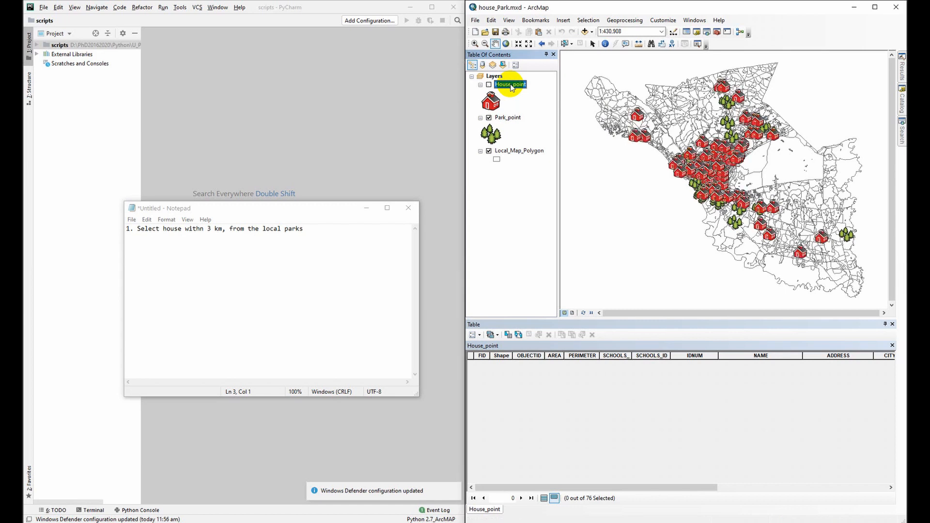
key("space")
left_click(505, 120)
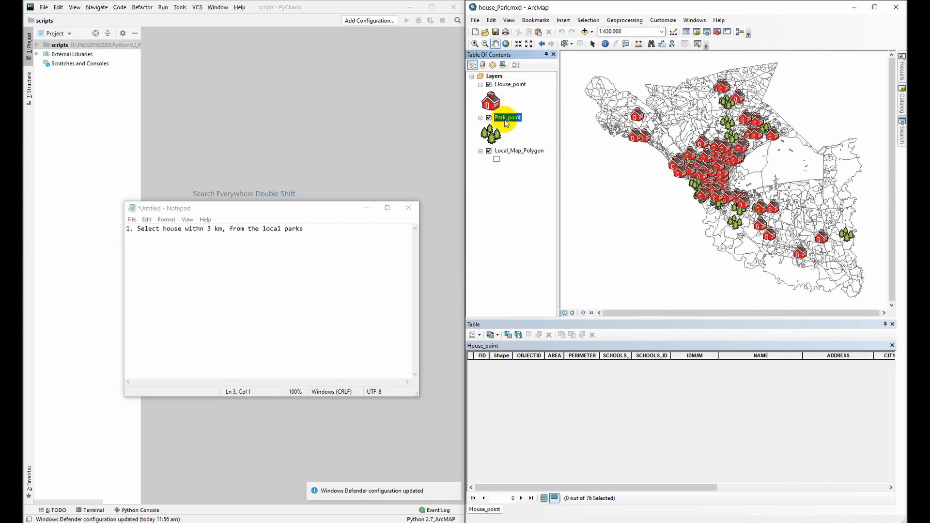
key("space")
key("space")
key("space")
key("space")
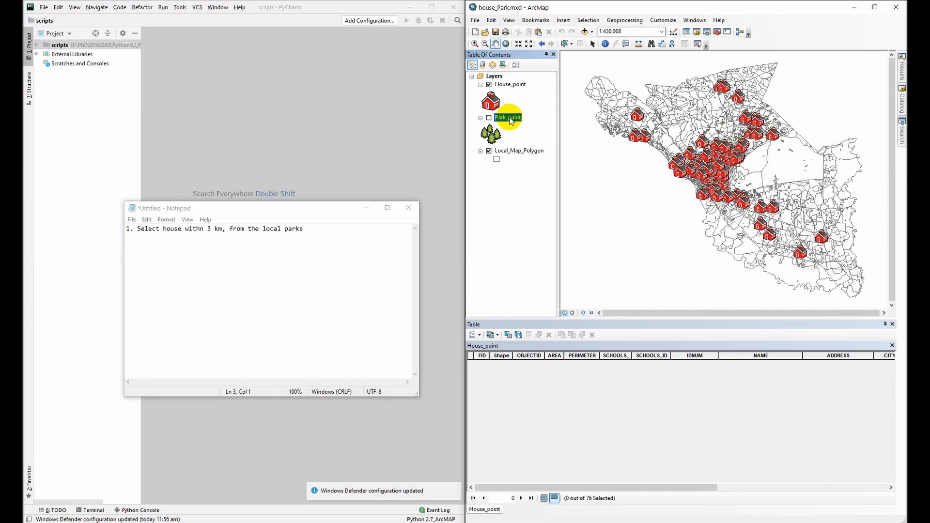
left_click(513, 152)
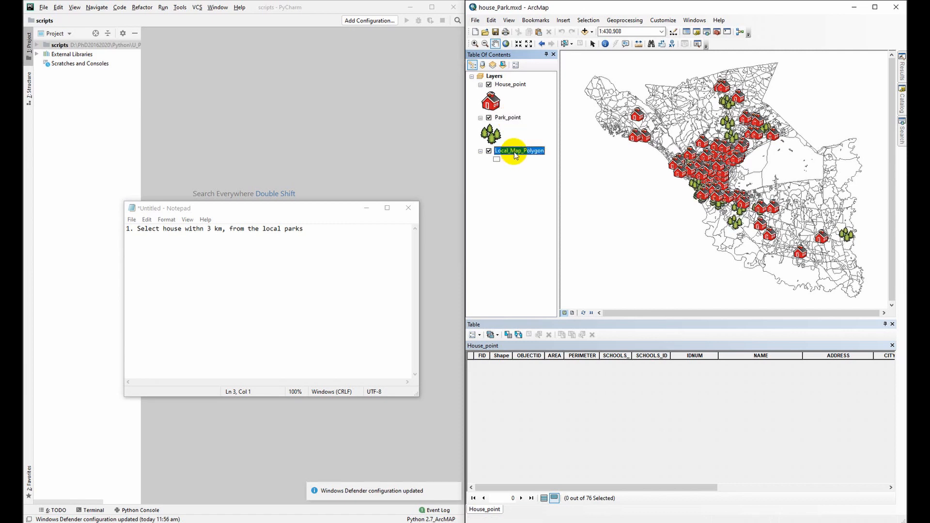
key("space")
key("space")
left_click(341, 230)
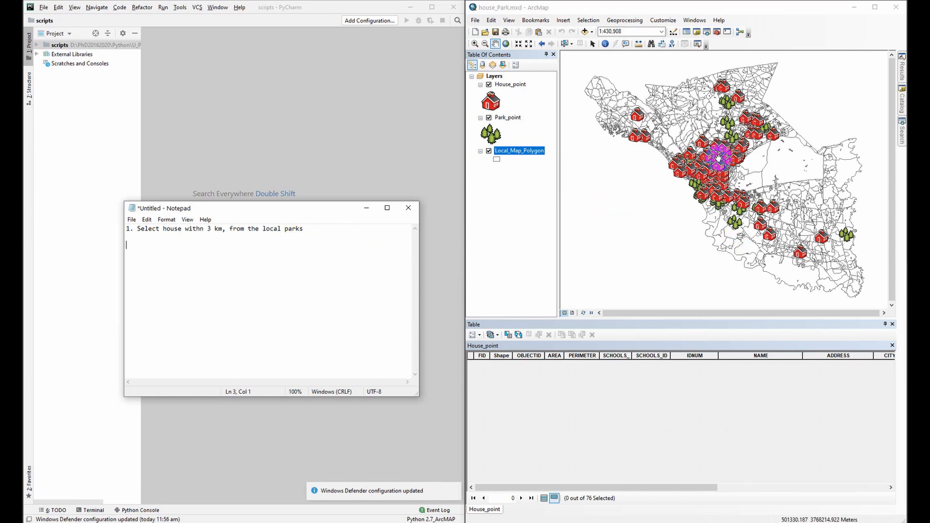
left_click(357, 247)
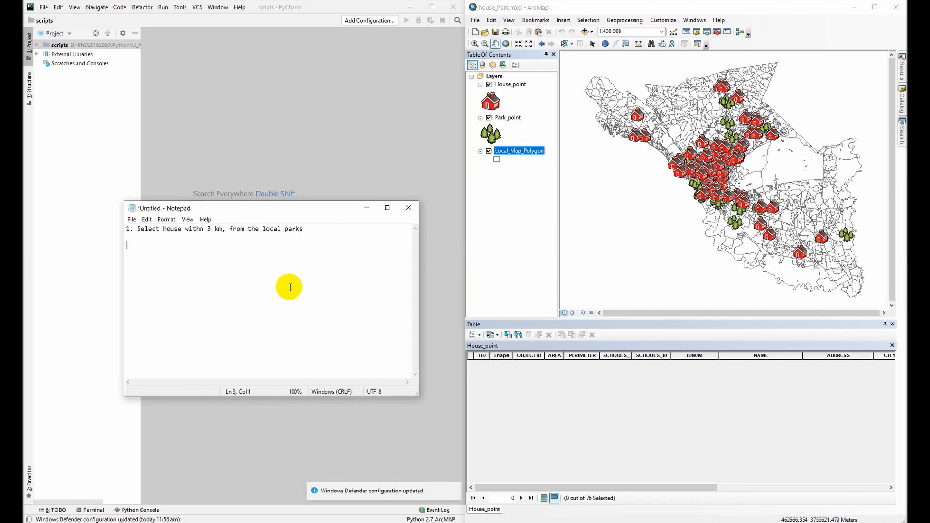
- Open the House_point attribute table with all records shown and select its first record
left_click(507, 86)
right_click(507, 86)
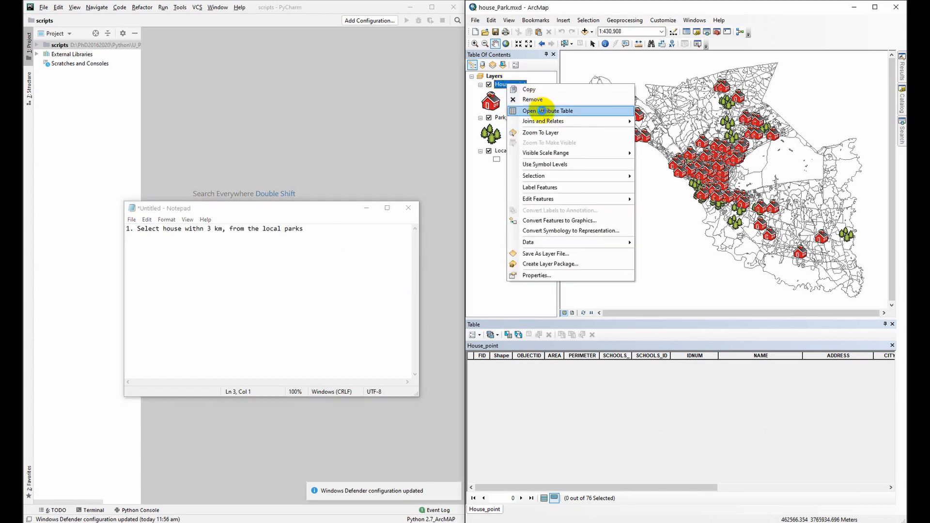
left_click(538, 108)
left_click(547, 499)
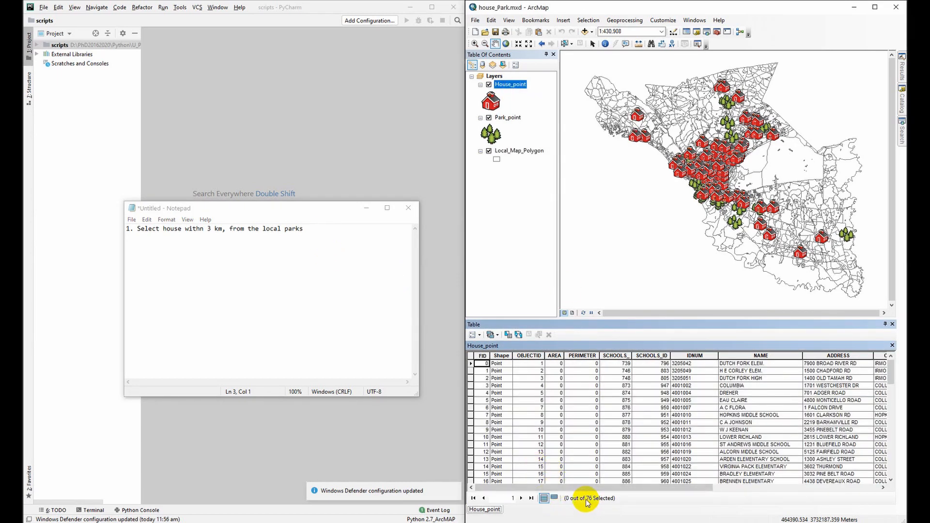
left_click(471, 364)
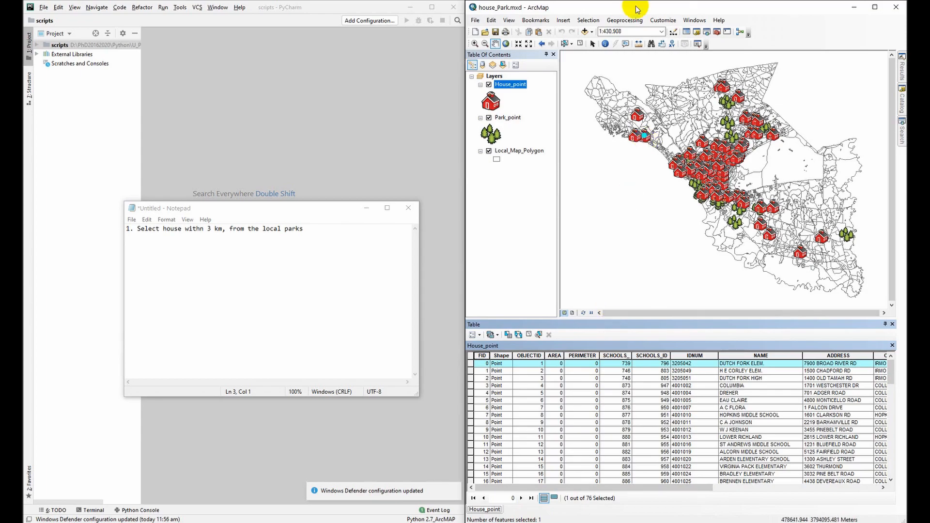
- Start Select By Location with the method "select features from" and House_point as the target layer
left_click(588, 20)
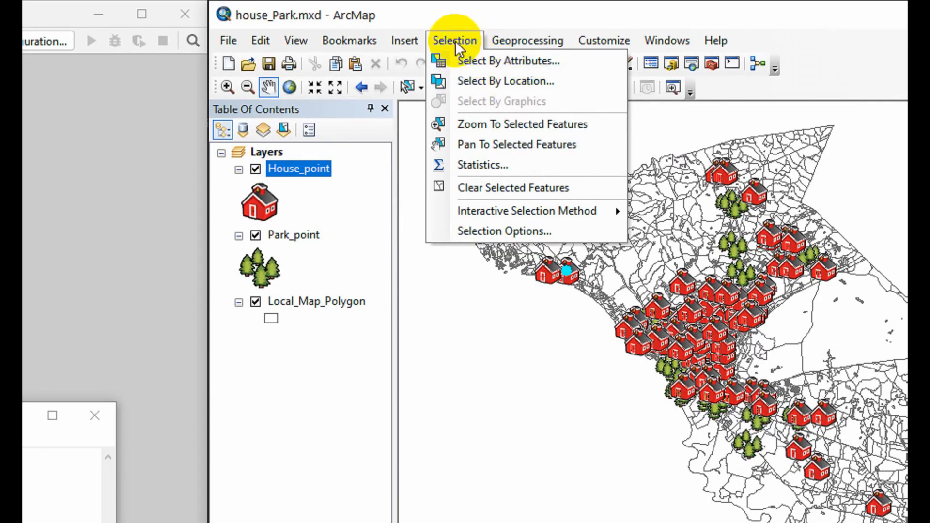
left_click(553, 81)
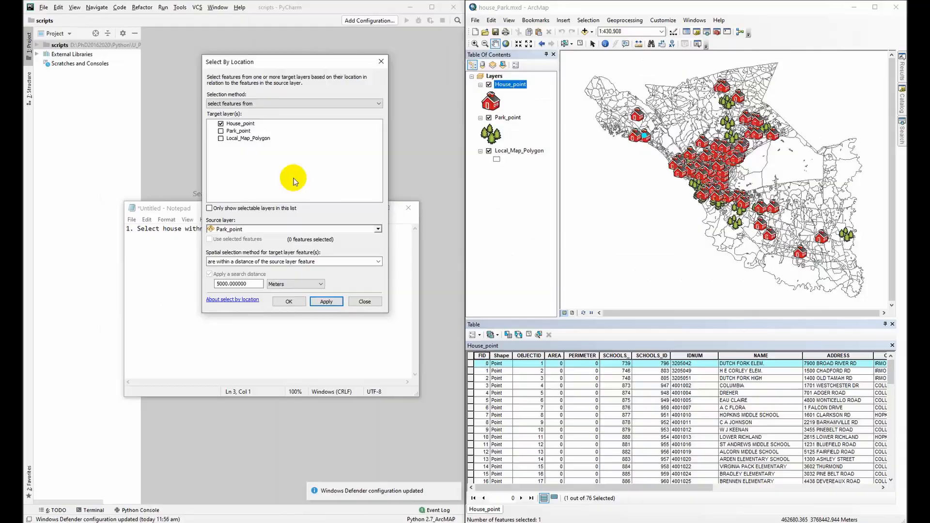
left_click_drag(463, 128, 801, 113)
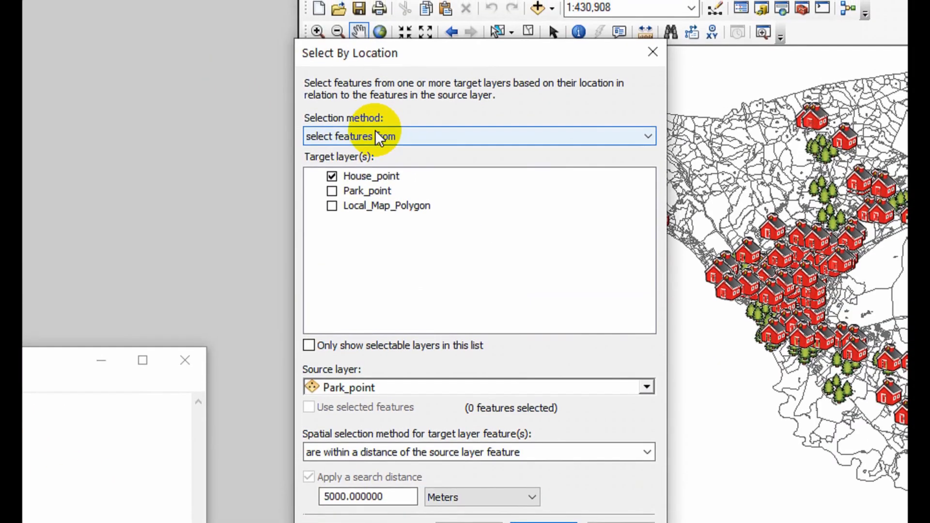
left_click(372, 136)
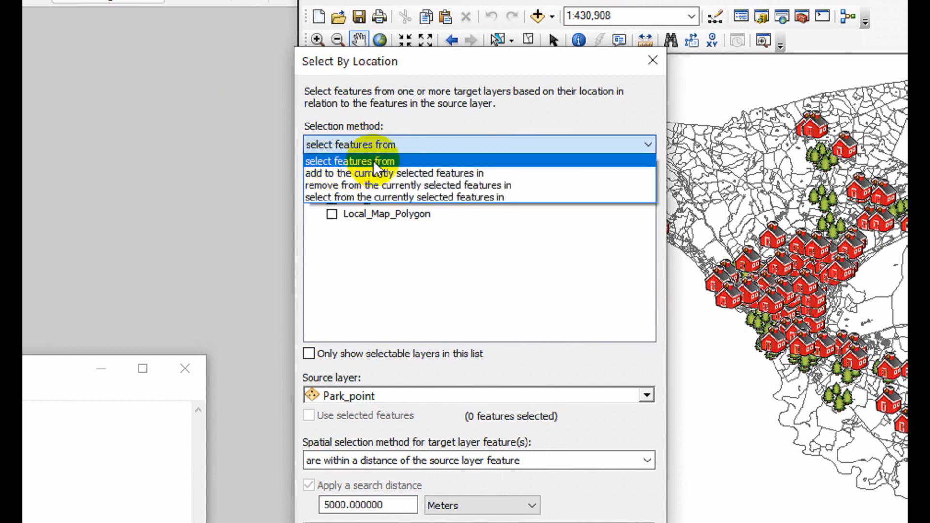
left_click(374, 164)
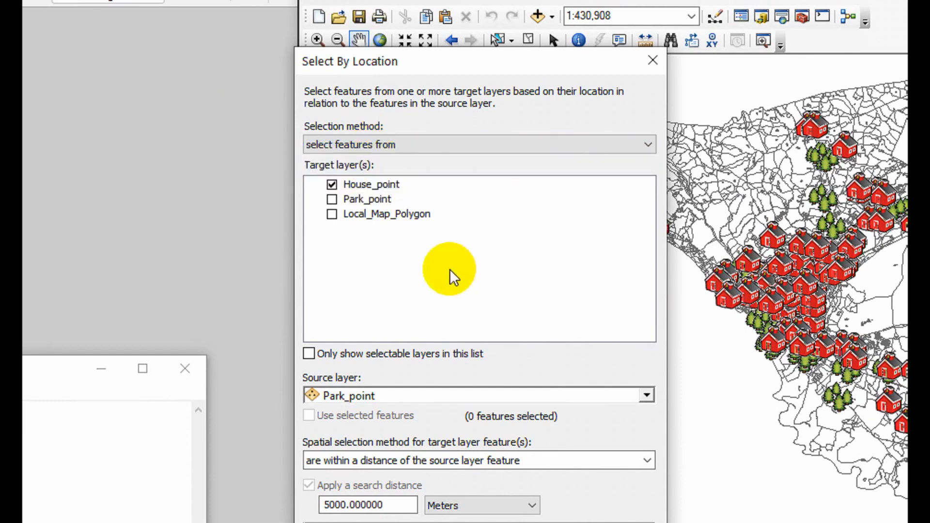
left_click(359, 184)
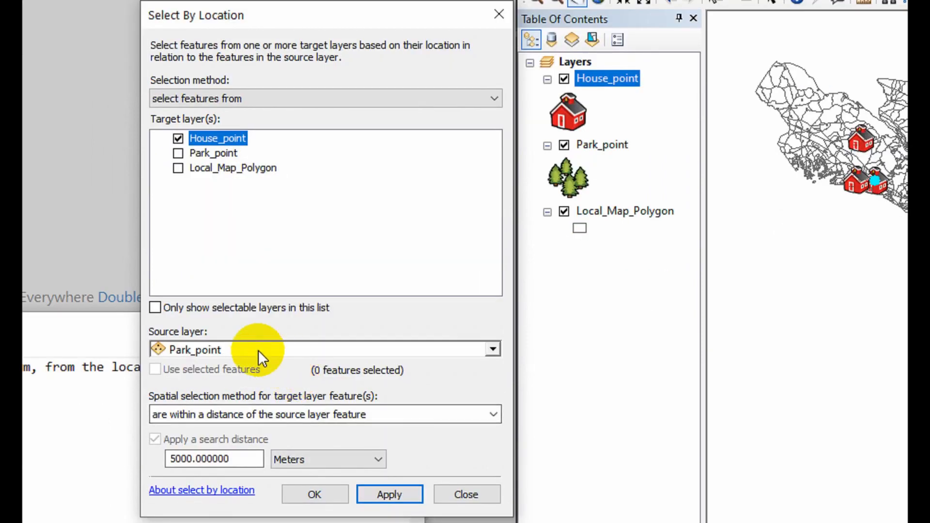
- Use Park_point as the source layer and the spatial method "are within a distance of the source layer feature"
left_click(257, 350)
left_click(258, 350)
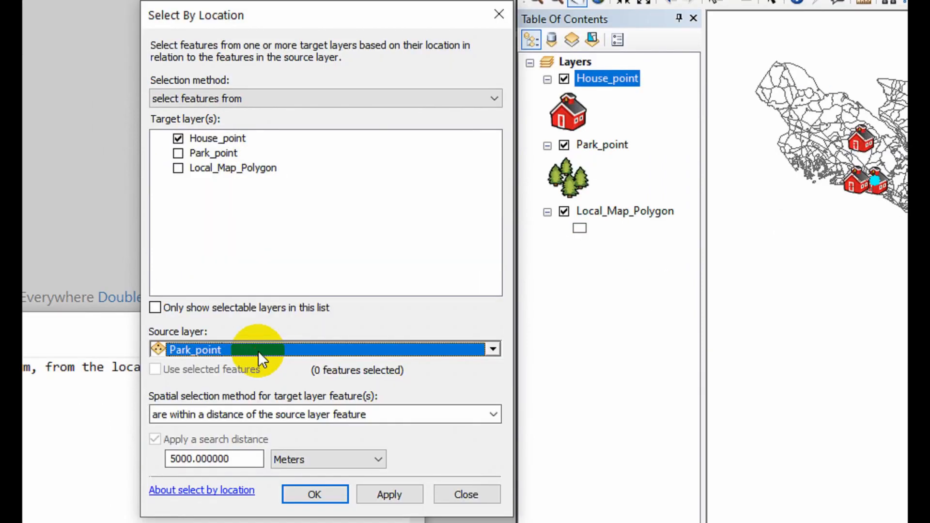
left_click(258, 350)
left_click(229, 384)
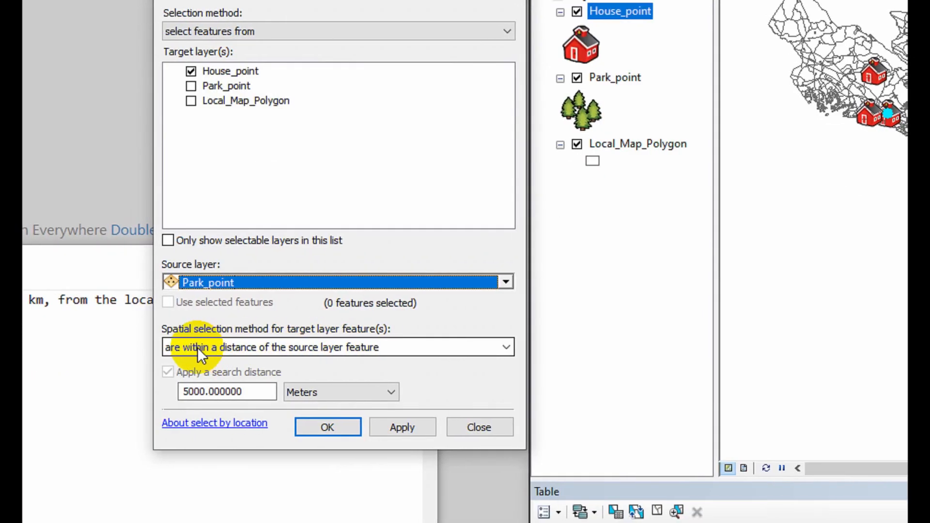
left_click(336, 347)
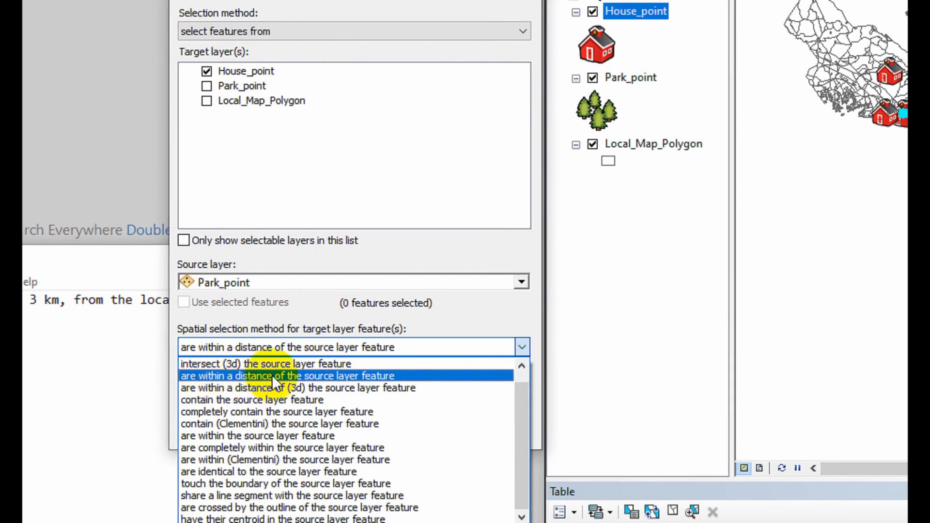
left_click(355, 373)
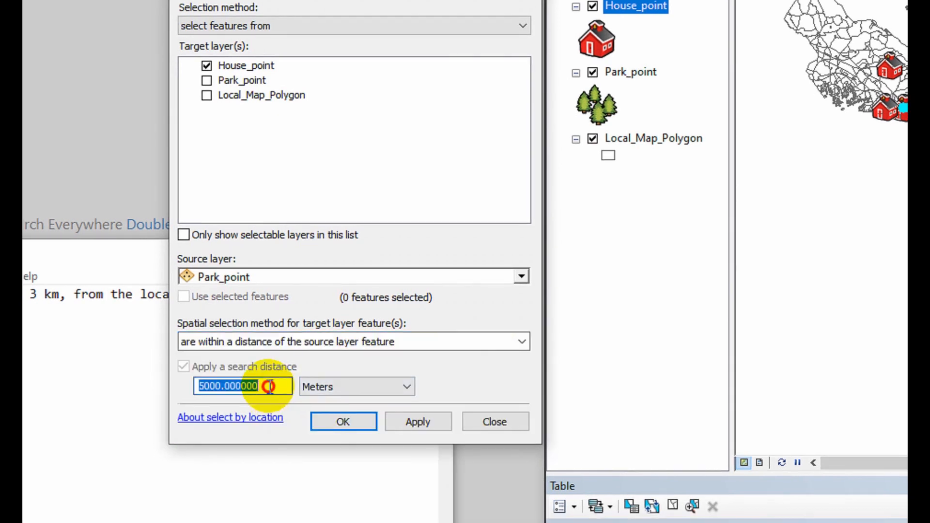
- Set the search distance to 3000 meters and apply the selection to the houses
double_click(269, 392)
type("3000")
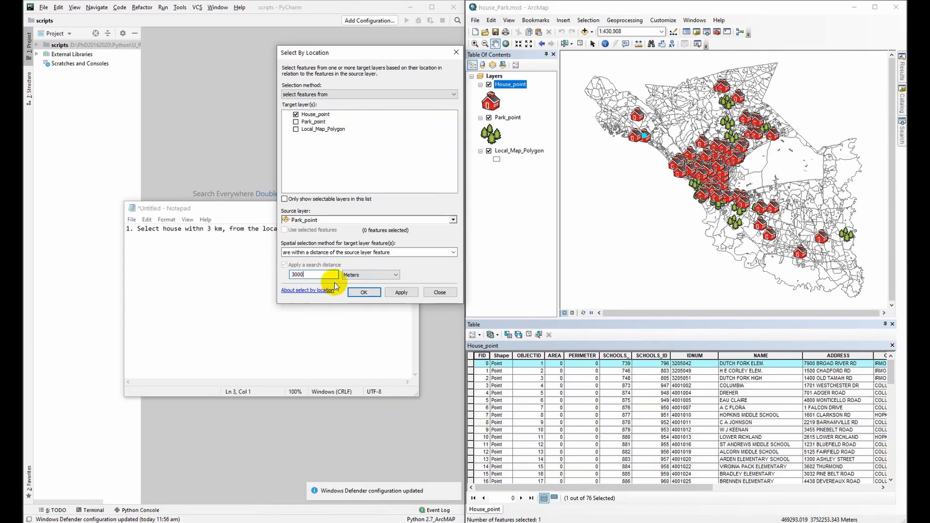
left_click(401, 293)
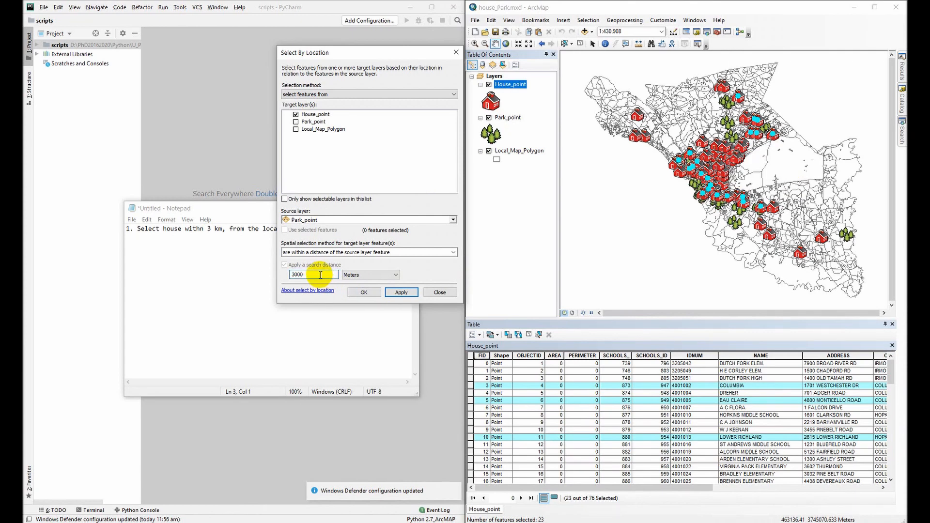
- Change the search distance to 2000 meters and apply the house selection again
type("2")
left_click(402, 292)
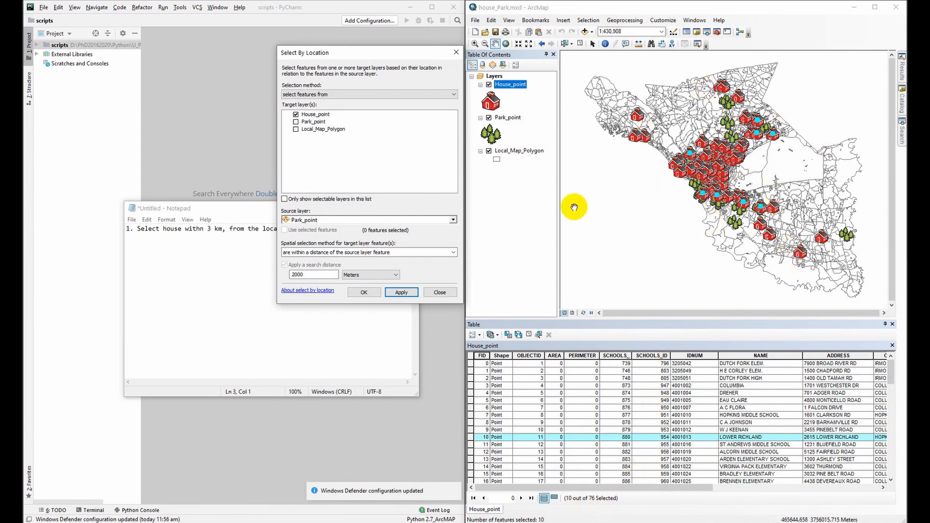
- Start exporting the House_point layer's data, limited to the selected features
right_click(502, 87)
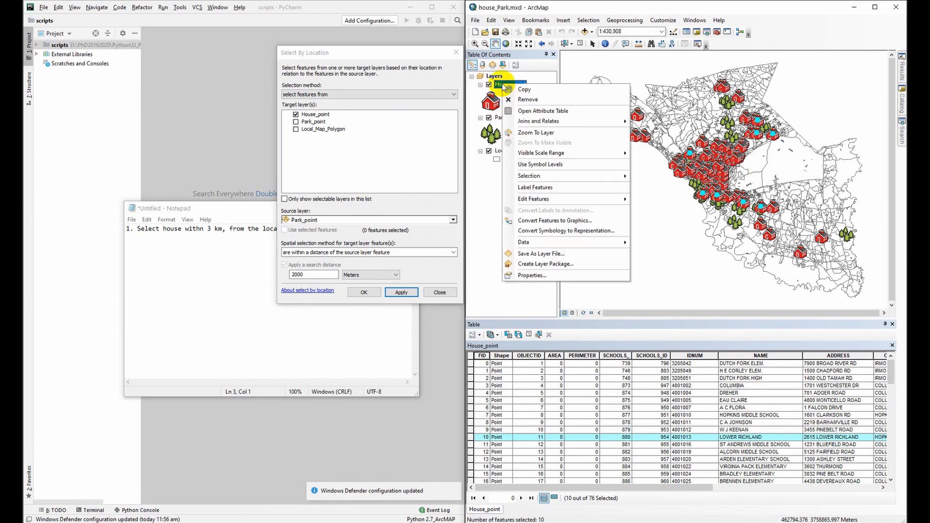
mouse_move(565, 243)
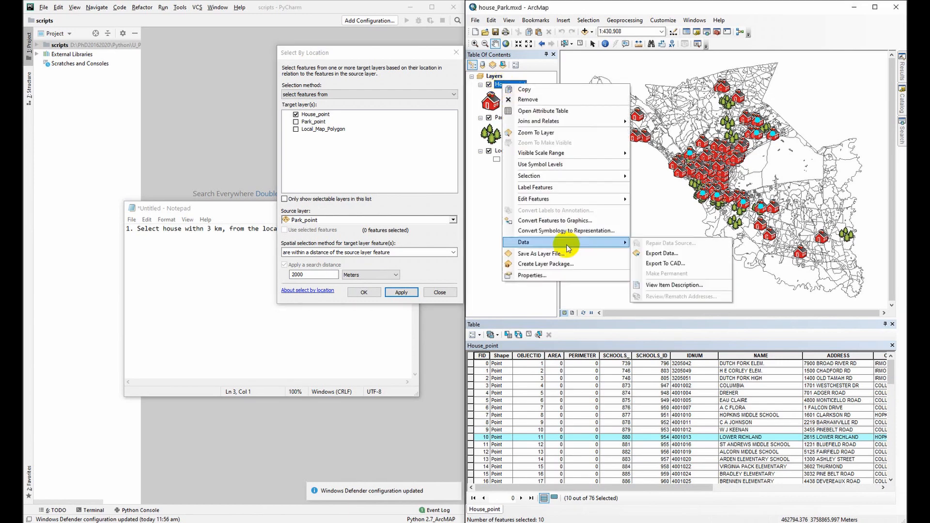
left_click(685, 253)
left_click_drag(704, 191, 602, 157)
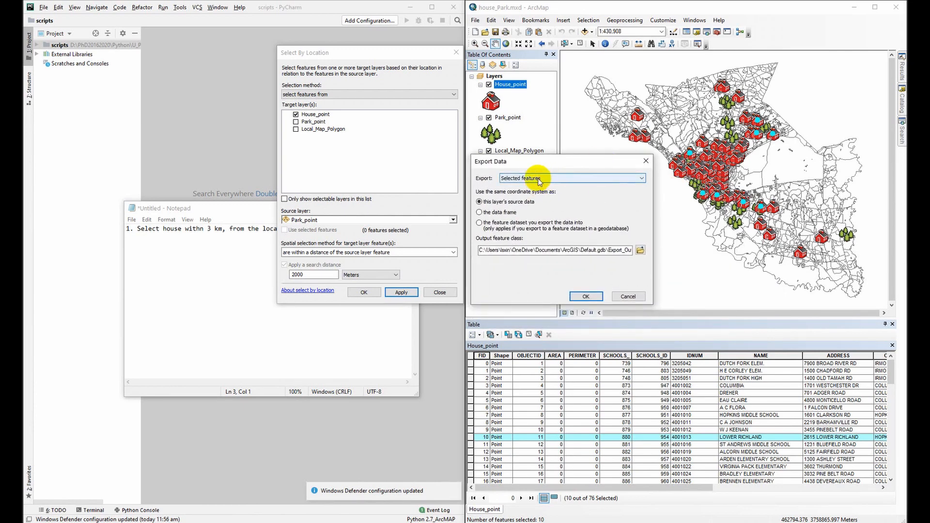
left_click(550, 177)
left_click(550, 179)
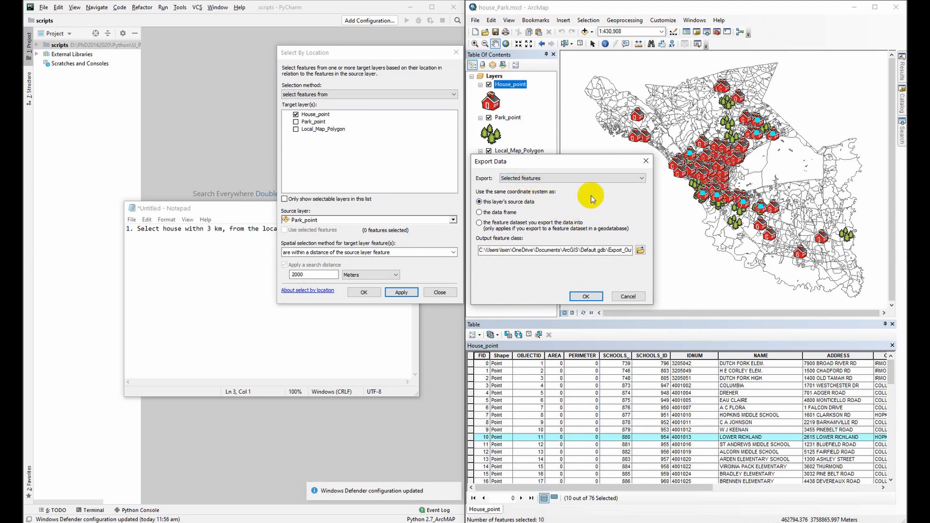
left_click(585, 296)
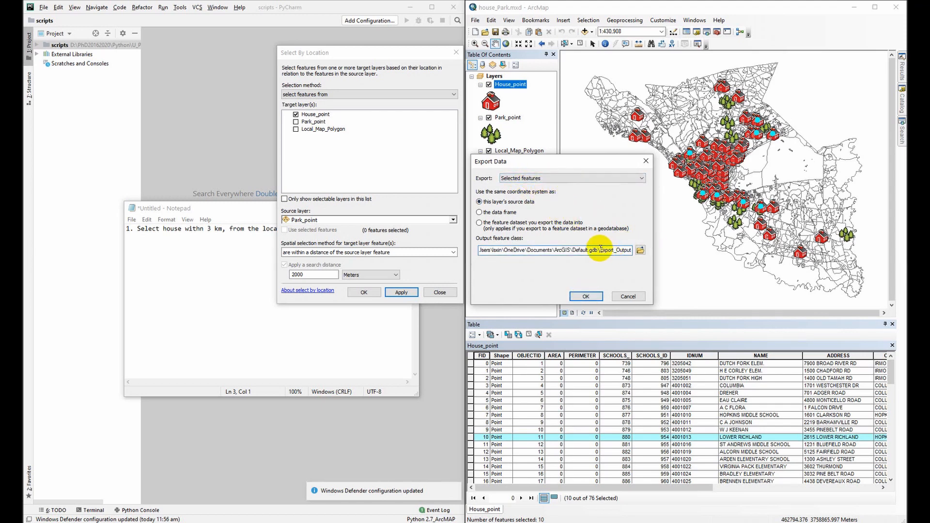
- Name the output feature class House_2000mFromPark in Default.gdb and try to export it
left_click(640, 248)
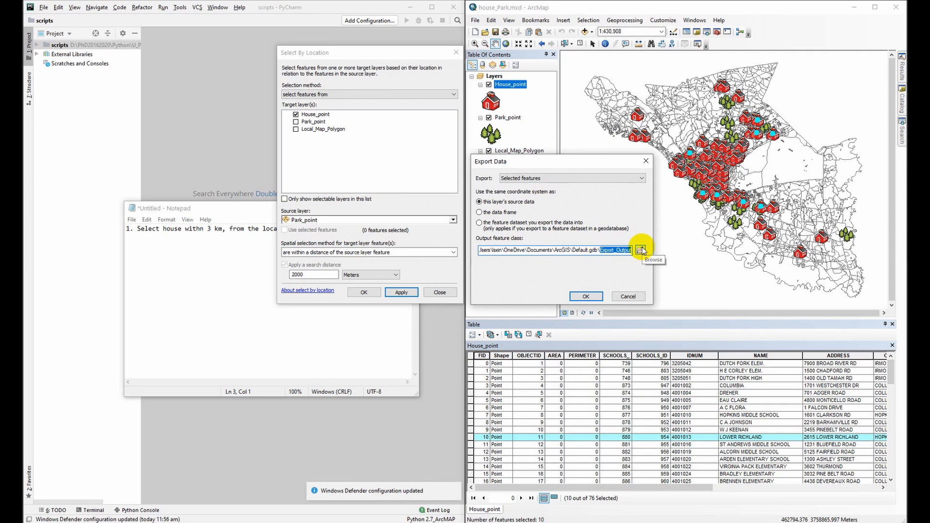
type("2000_")
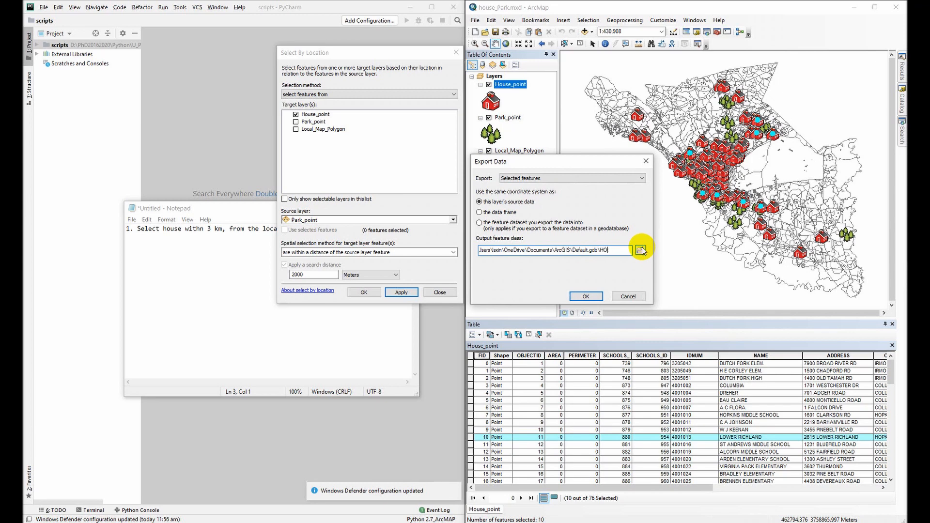
type("00")
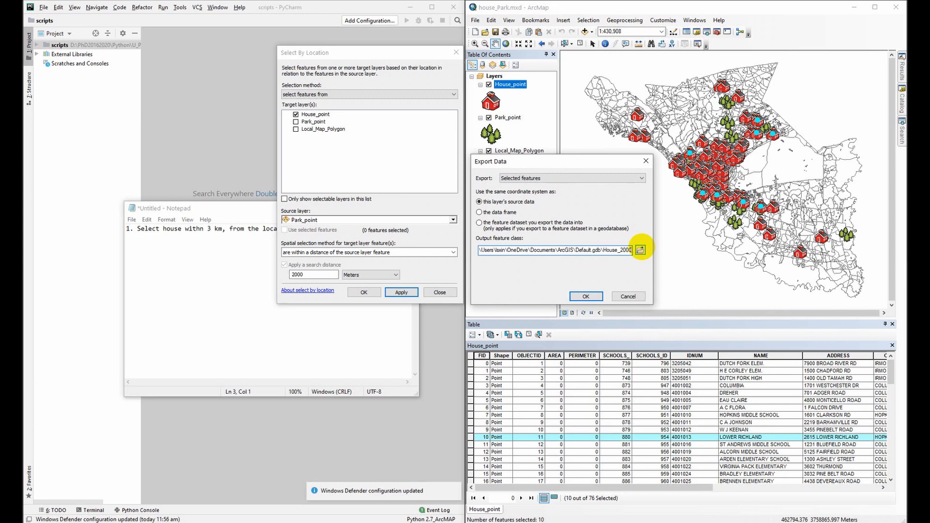
type("mFromPark")
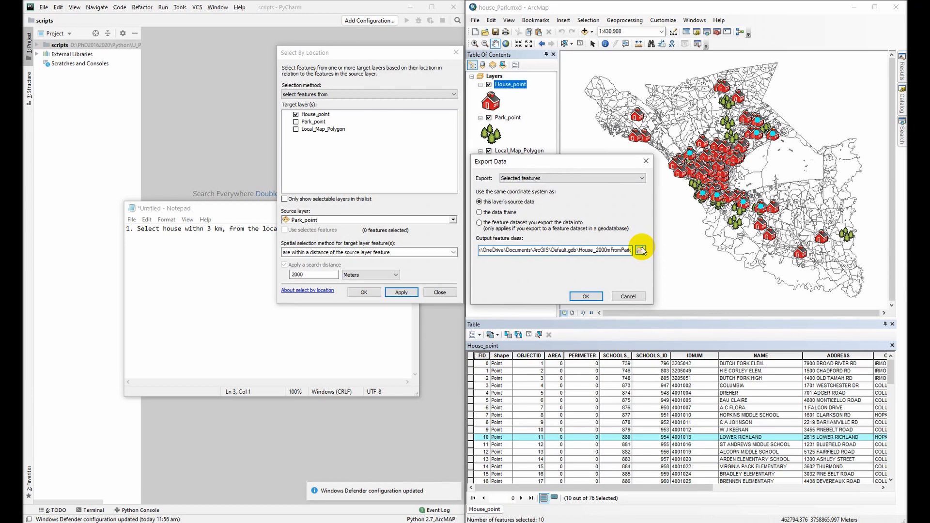
left_click(583, 295)
left_click(483, 295)
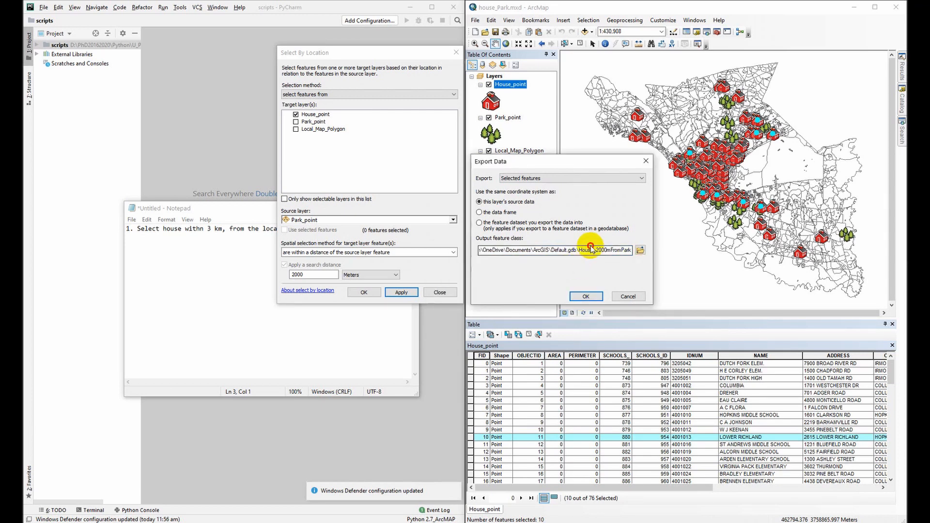
- Append .shp to the output name House_2000mFromPark and try the export again
left_click(591, 250)
key("End")
type(".shp")
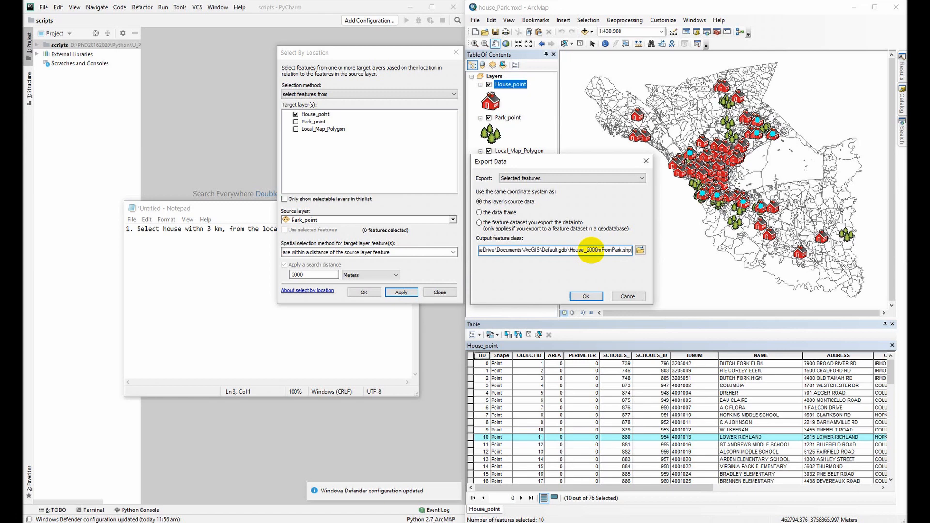
left_click(586, 295)
left_click(492, 293)
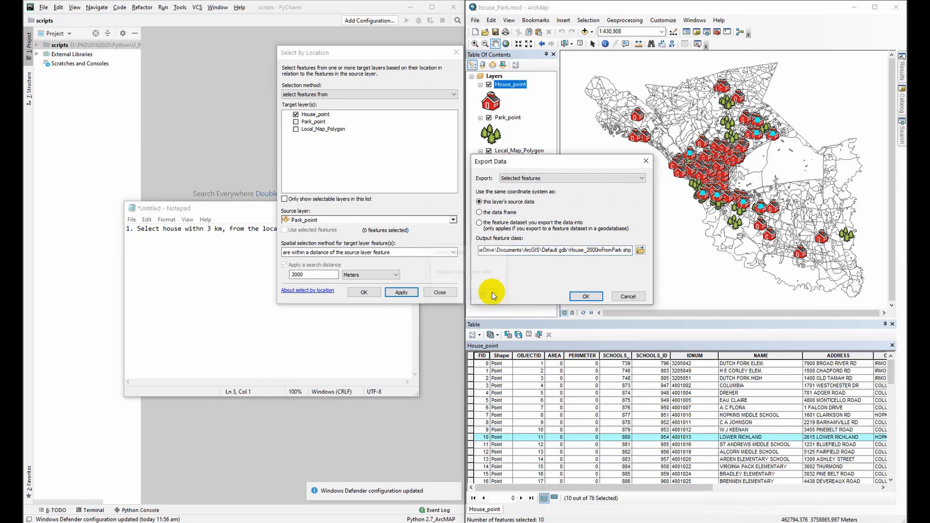
- Delete the end of the output feature class name in Default.gdb, leaving only Hous
left_click(570, 250)
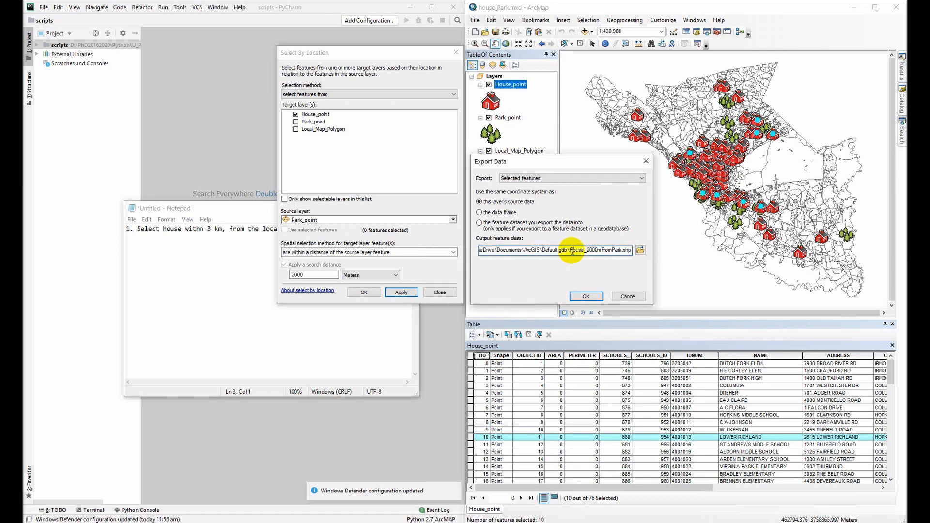
key("End")
key("BackSpace")
key("BackSpace")
key("BackSpace")
key("BackSpace")
key("BackSpace")
key("BackSpace")
key("BackSpace")
key("BackSpace")
key("BackSpace")
key("BackSpace")
key("BackSpace")
key("BackSpace")
key("BackSpace")
key("BackSpace")
- Set the export location to the python\Data\outdata folder inside PhD20162020 on drive D
left_click(639, 250)
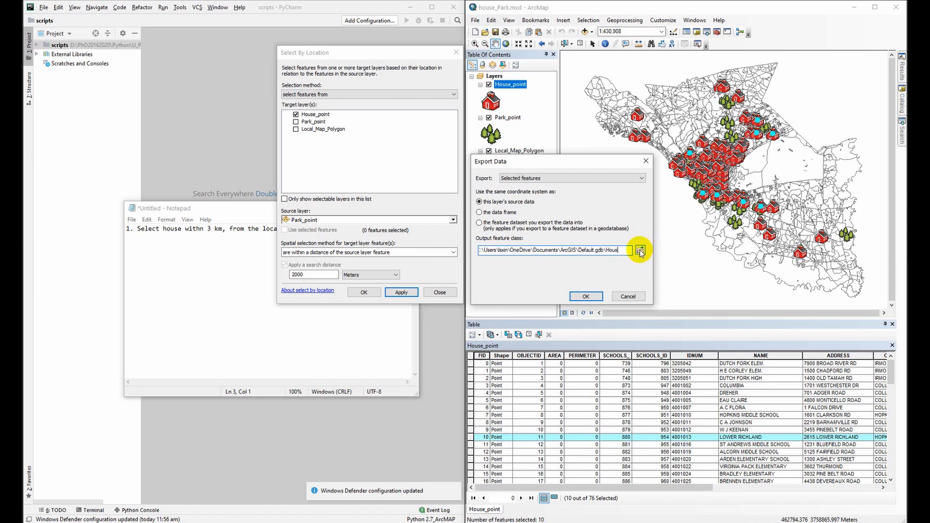
left_click(537, 174)
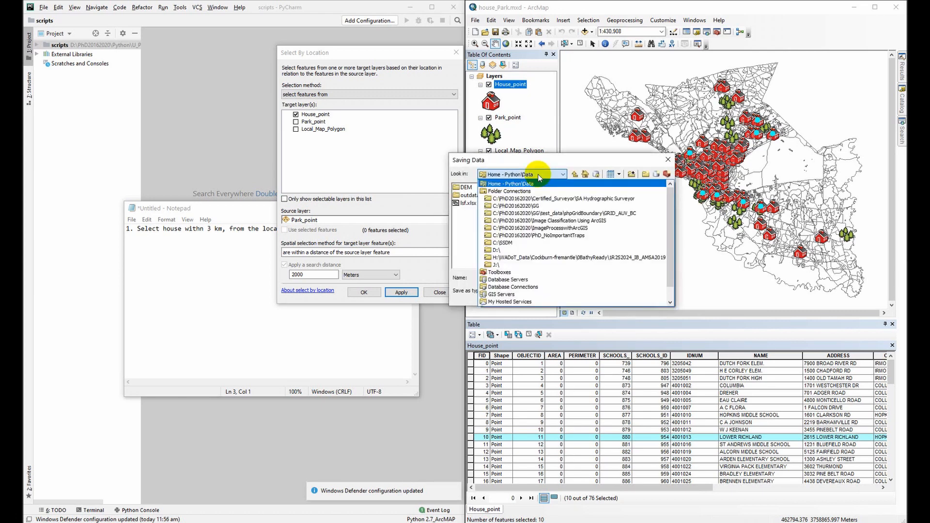
left_click(504, 250)
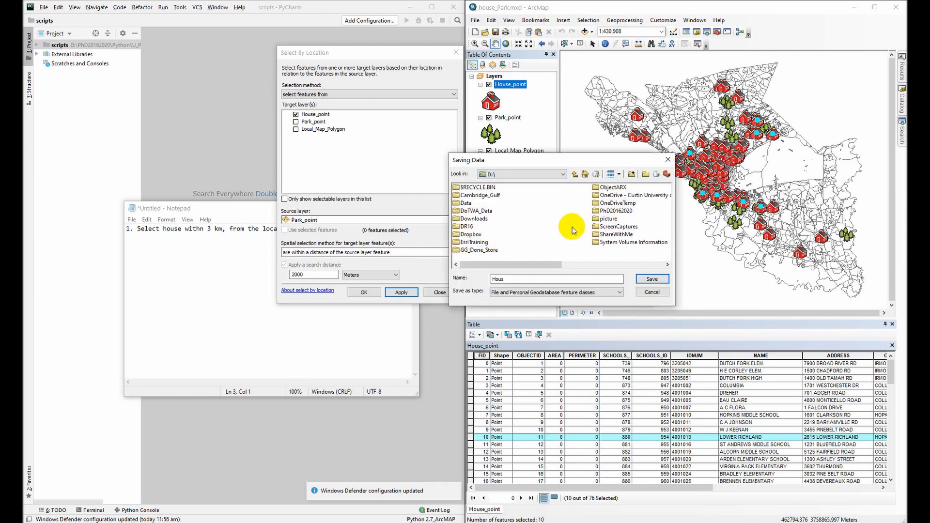
double_click(615, 210)
scroll(582, 238, "down", 3)
double_click(477, 218)
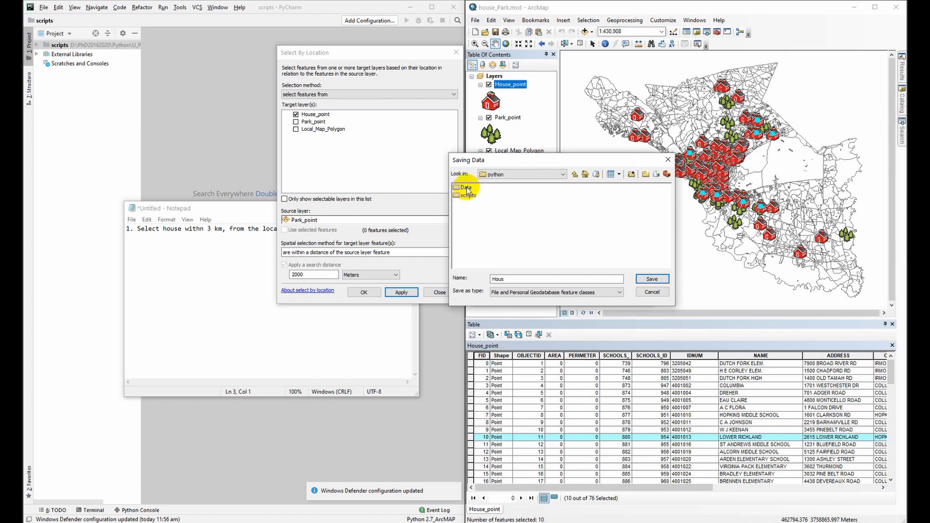
double_click(467, 188)
left_click(515, 280)
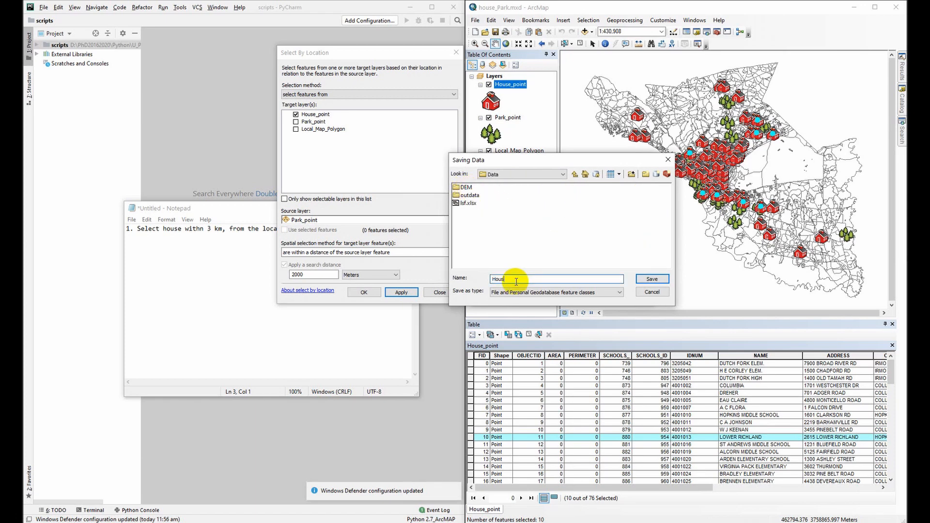
double_click(469, 195)
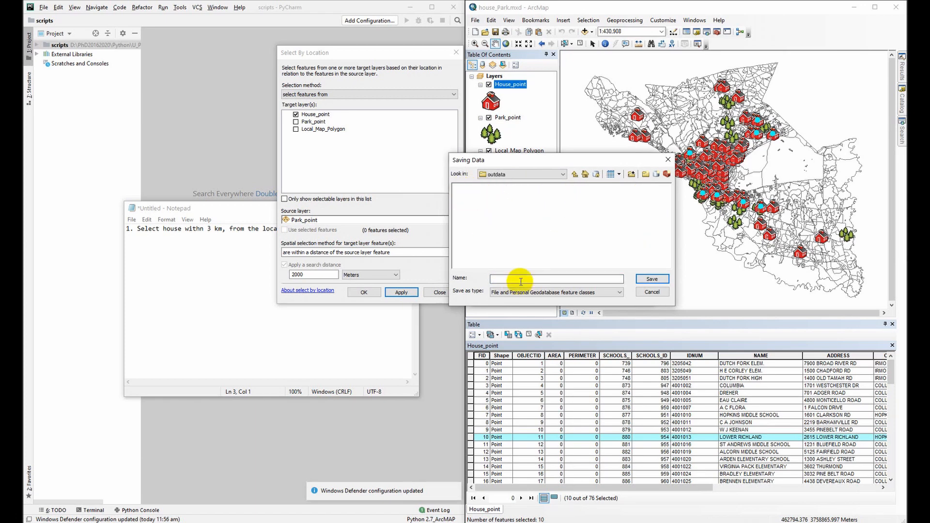
- Name the output house_2k_from_park.shp and save it as type Shapefile
left_click(520, 280)
left_click(528, 292)
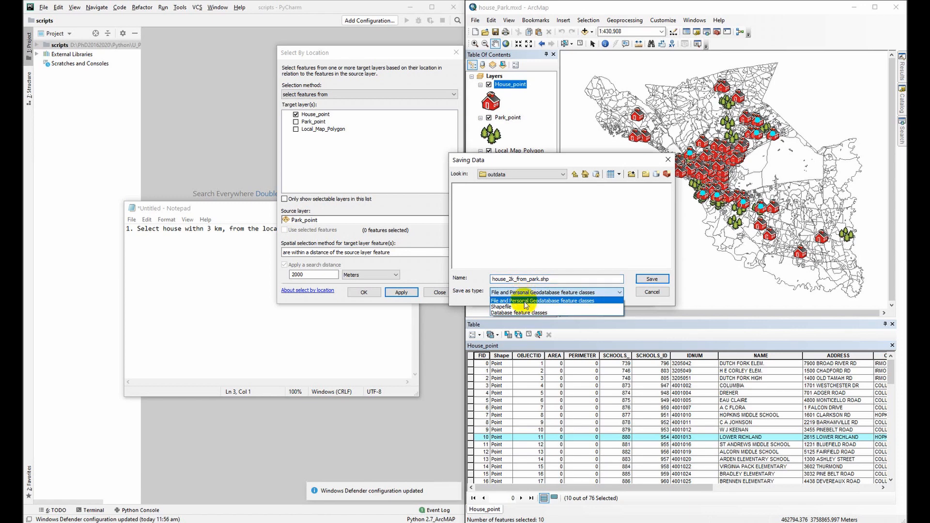
left_click(524, 300)
left_click(651, 279)
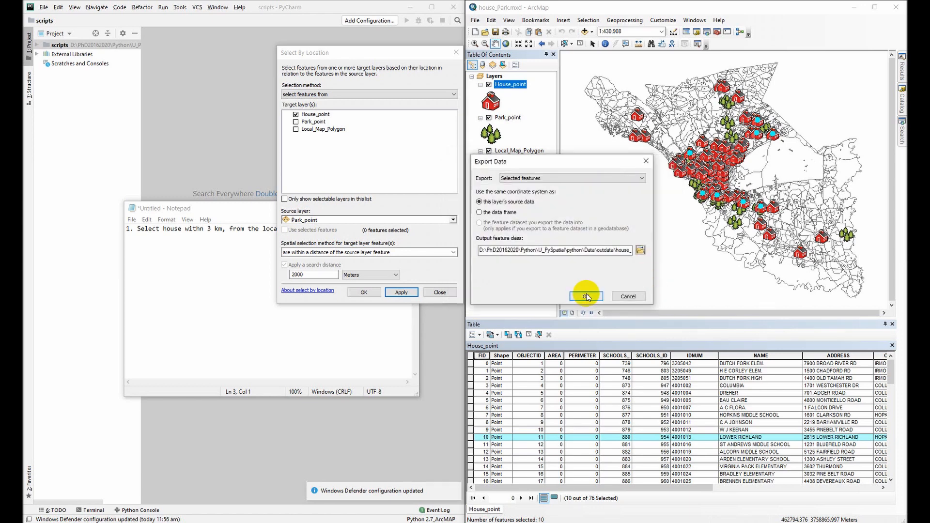
- Run the export with the exported data added to the map as a layer, and hide the House_point layer
left_click(585, 295)
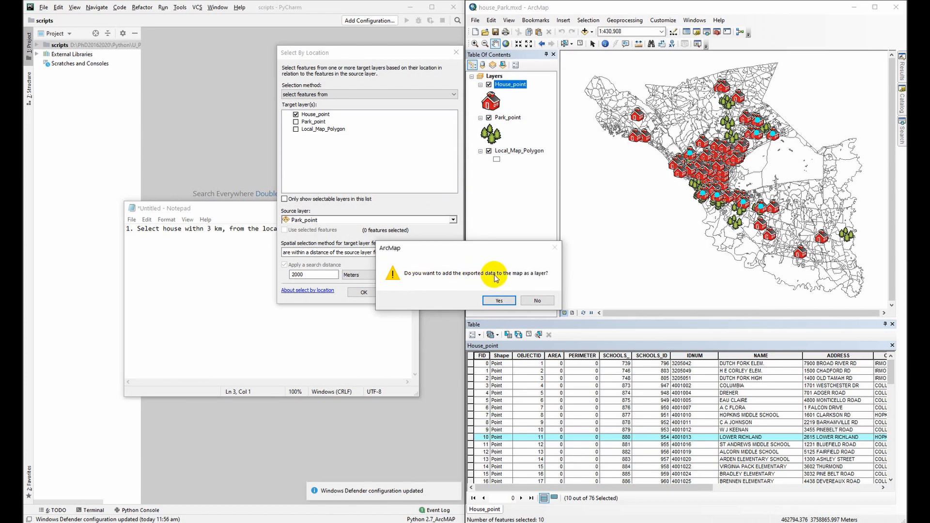
left_click(499, 301)
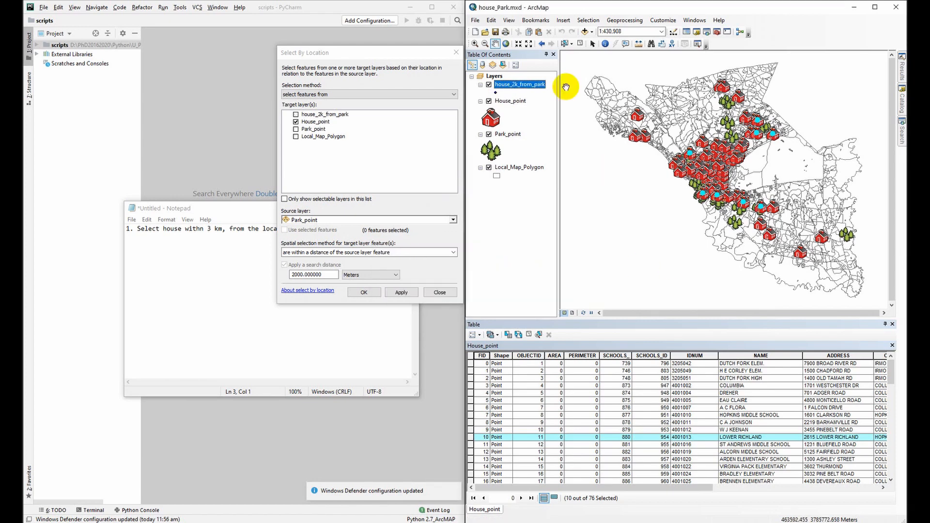
left_click(489, 101)
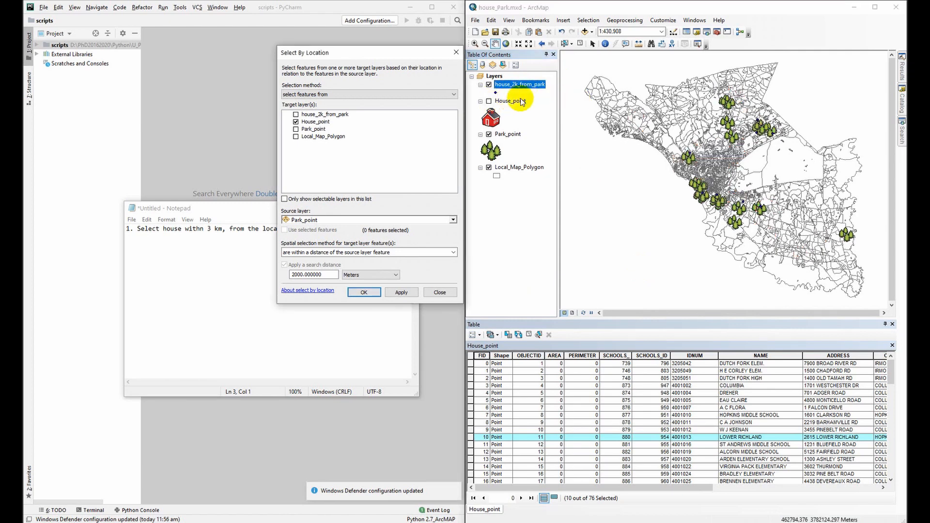
- Import the complete symbology definition from House_point into the house_2k_from_park layer and apply it
double_click(511, 86)
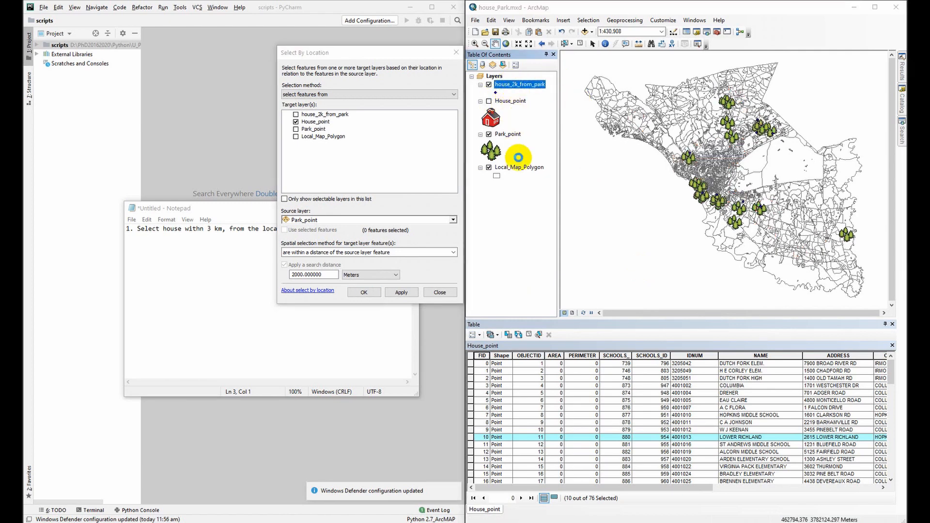
left_click(640, 156)
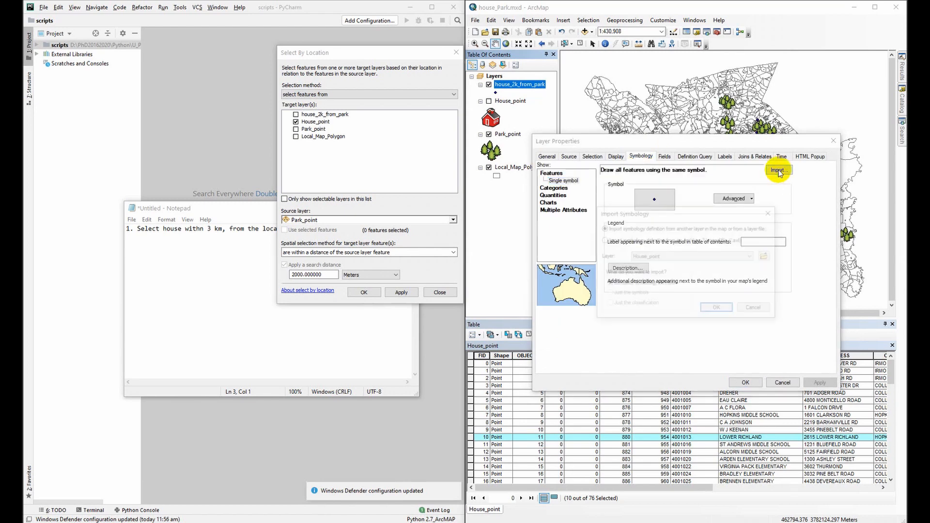
left_click(776, 170)
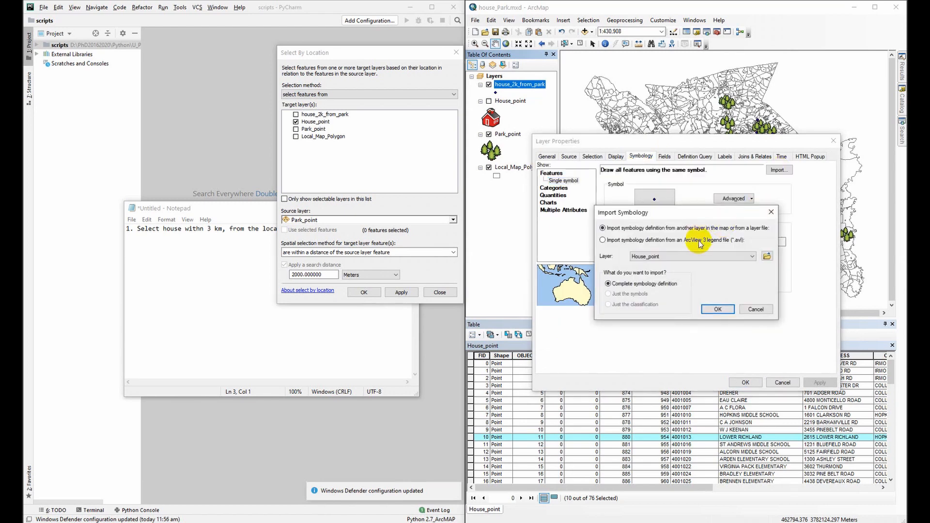
left_click(717, 309)
left_click_drag(741, 142, 423, 174)
left_click(395, 414)
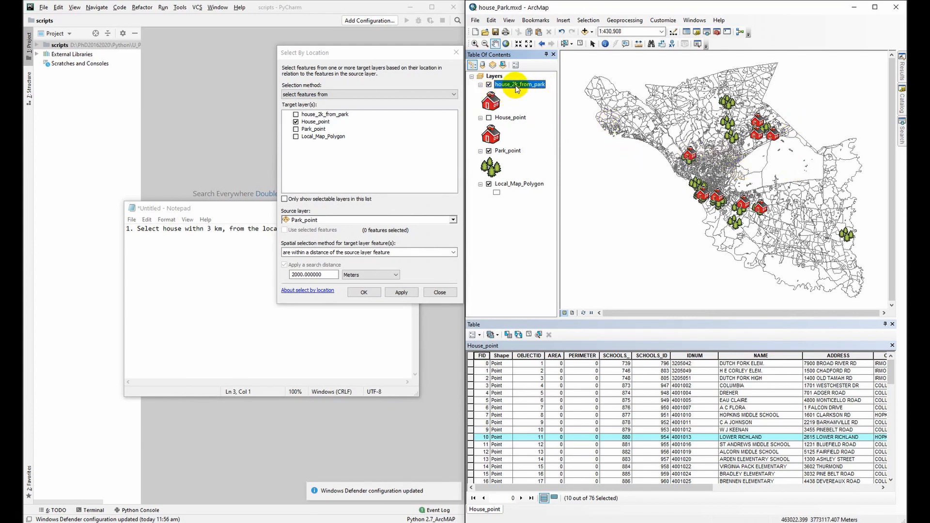
- Examine on the map how close the exported houses lie to the neighbouring parks
scroll(703, 195, "up", 3)
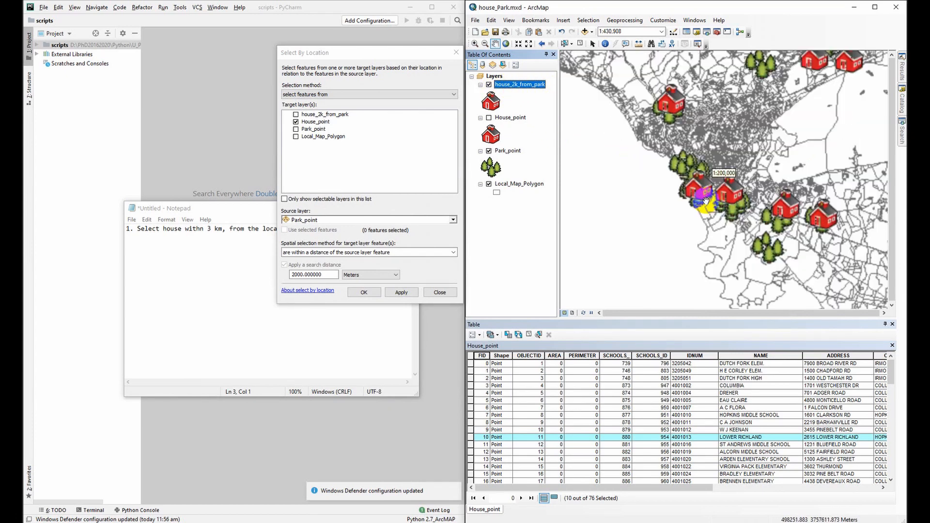
scroll(818, 223, "down", 1)
left_click_drag(817, 223, 656, 244)
left_click_drag(741, 166, 720, 193)
left_click_drag(689, 220, 693, 211)
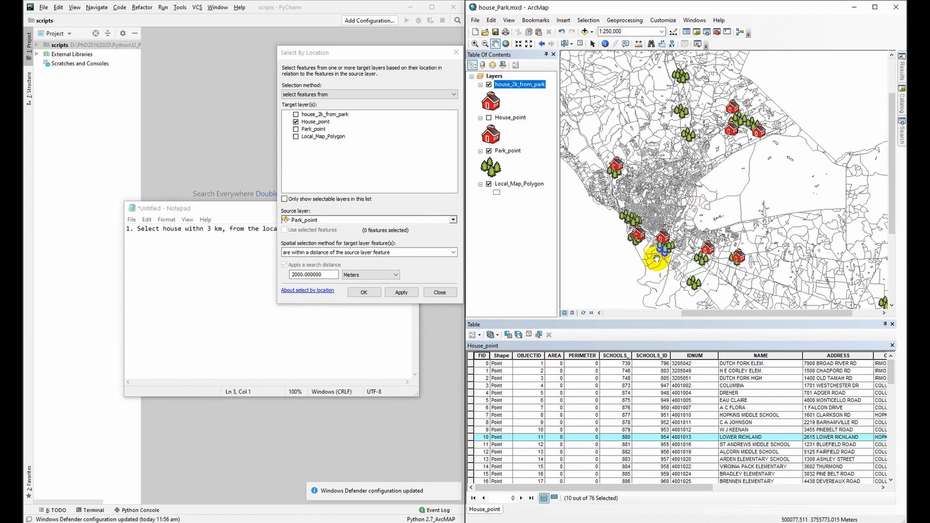
scroll(660, 246, "up", 1)
scroll(758, 254, "up", 4)
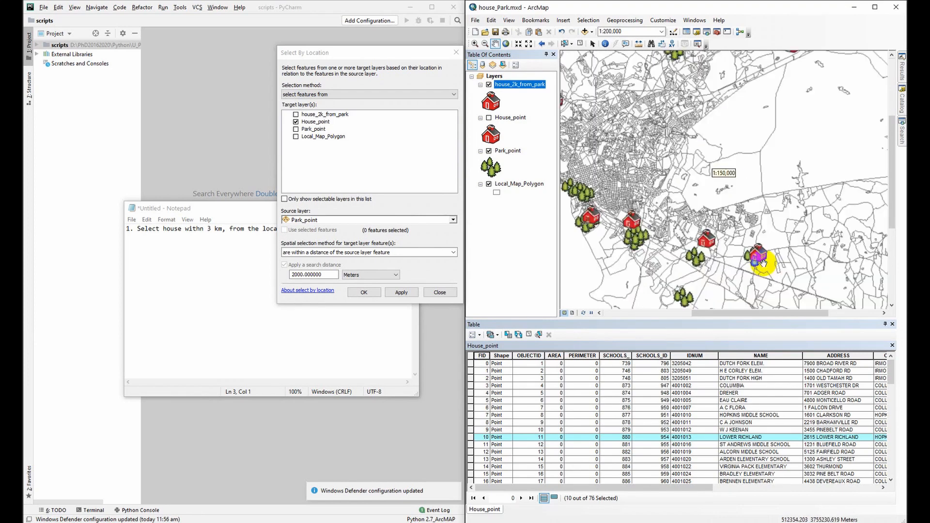
scroll(750, 254, "down", 2)
scroll(699, 262, "down", 2)
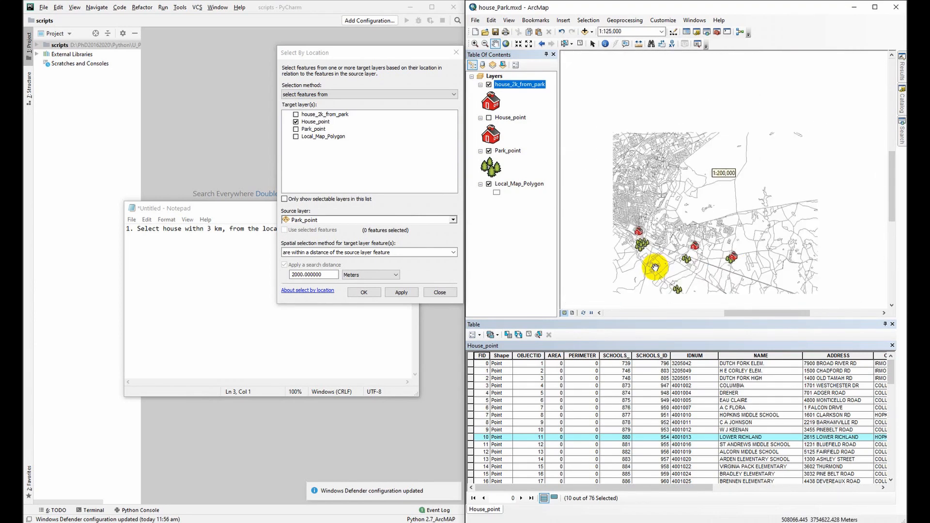
scroll(647, 257, "down", 3)
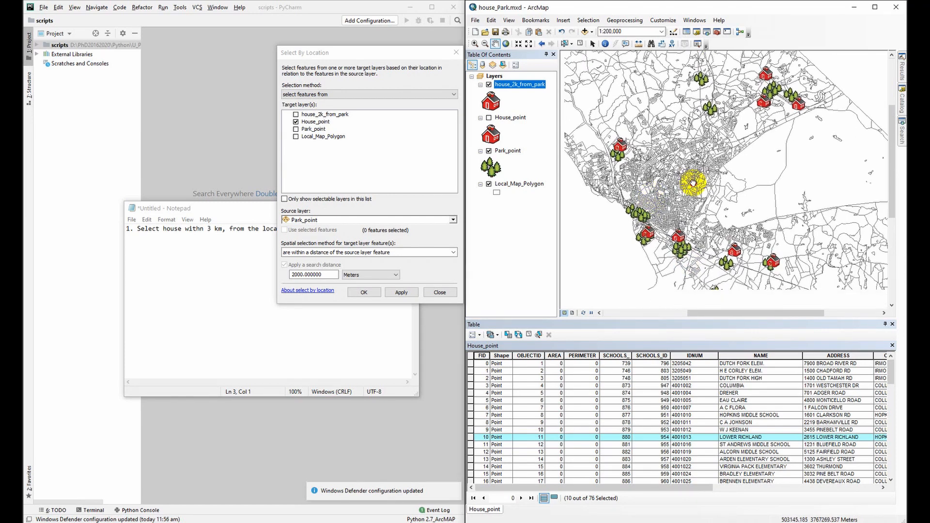
left_click_drag(704, 207, 702, 209)
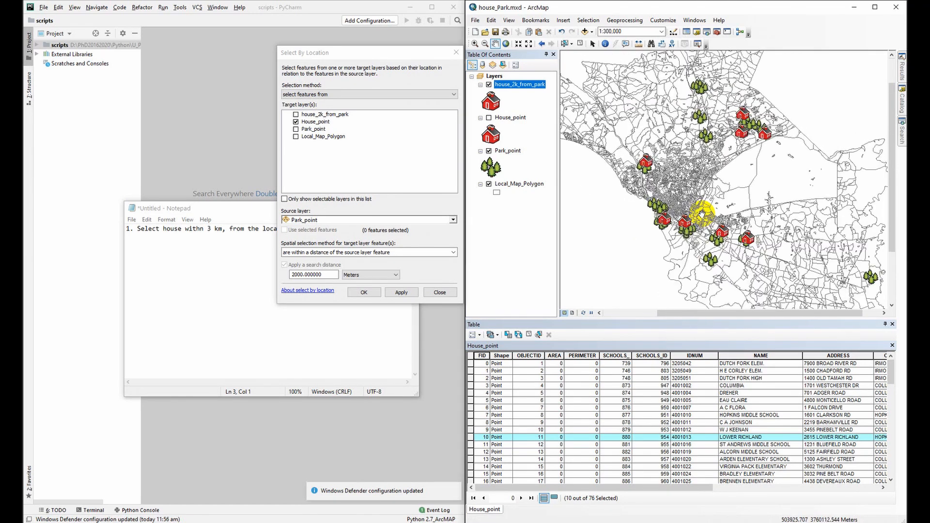
- Bring up the Select By Location tool again
left_click(588, 20)
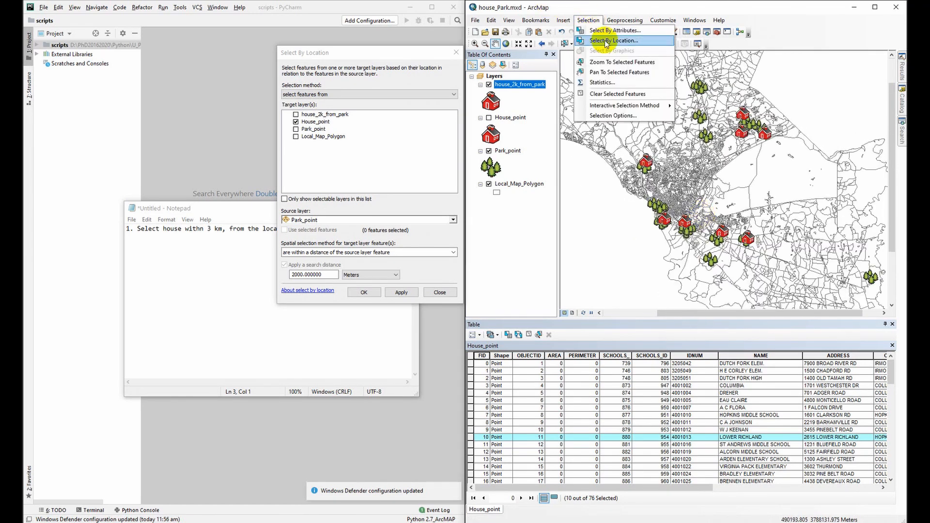